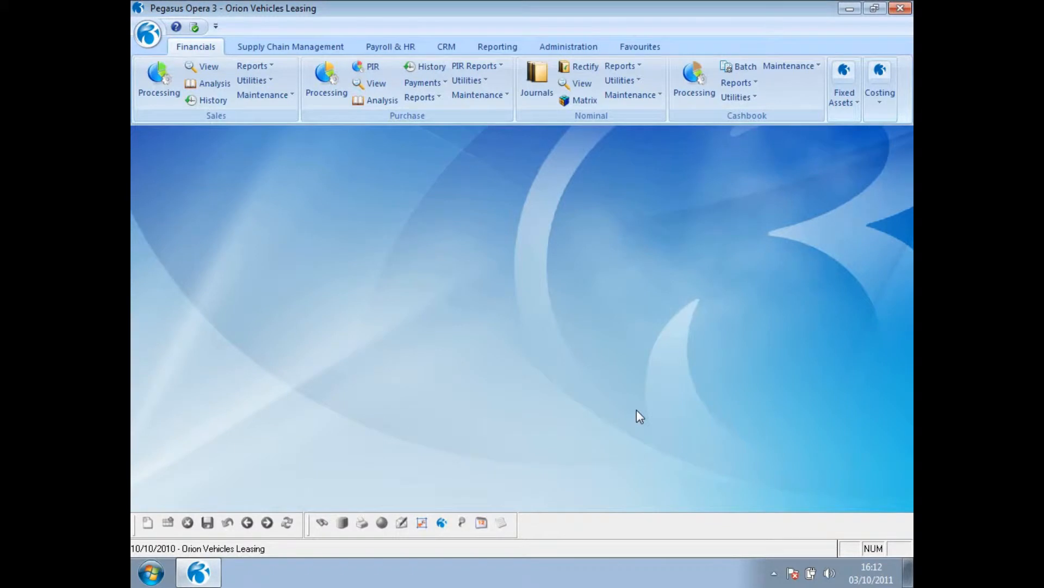
click(266, 68)
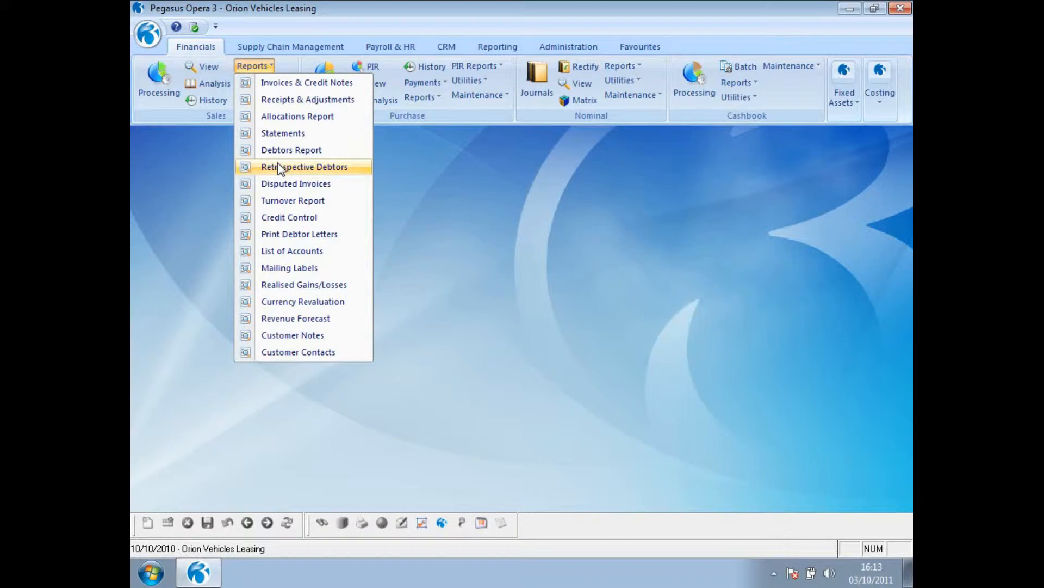
click(419, 281)
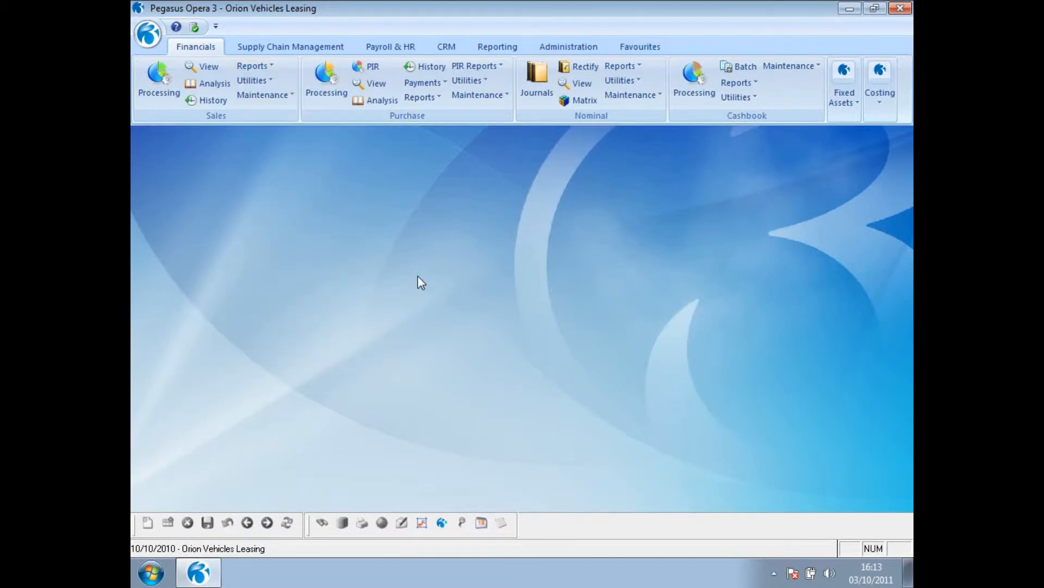
Check the Keep Transactions periods in the sales ledger's Set Options, and close the form without changing anything.
click(253, 80)
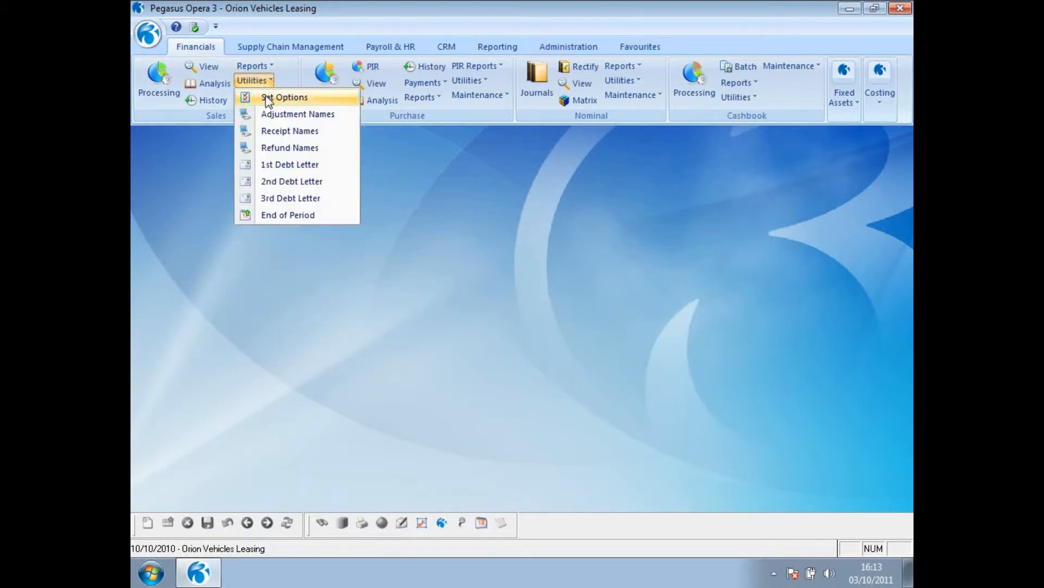
click(266, 97)
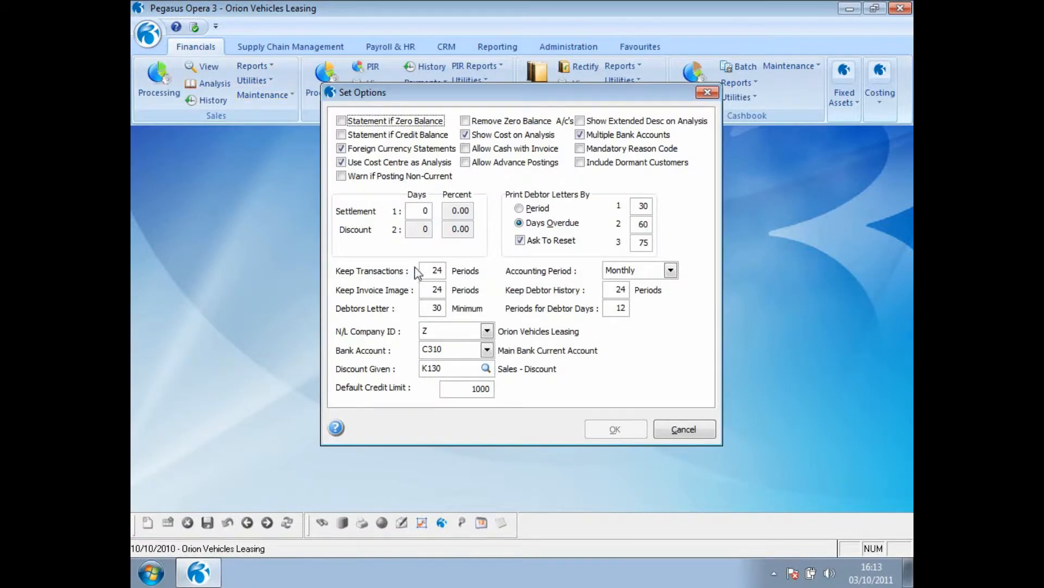
click(433, 270)
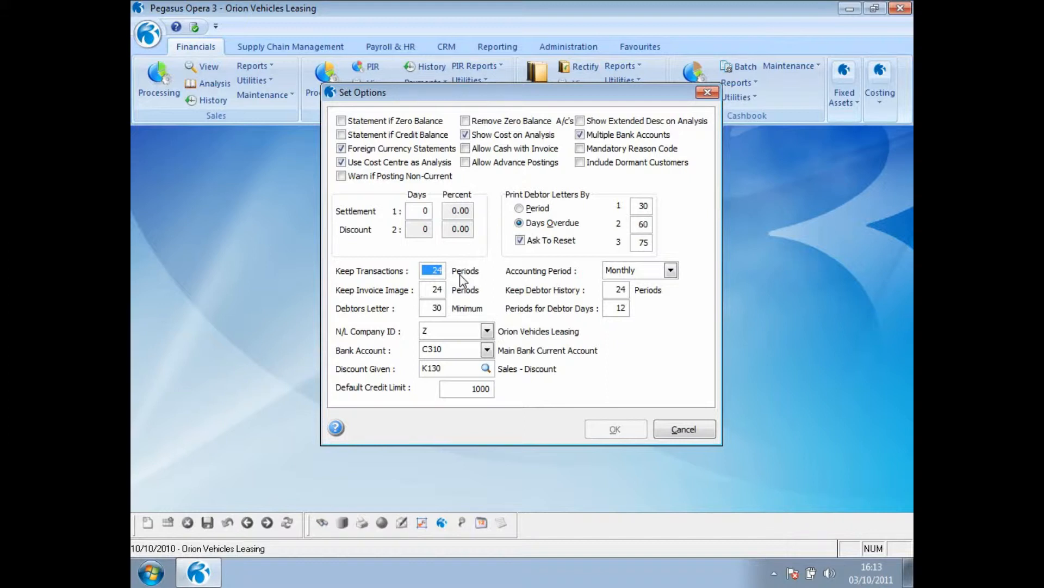
click(680, 429)
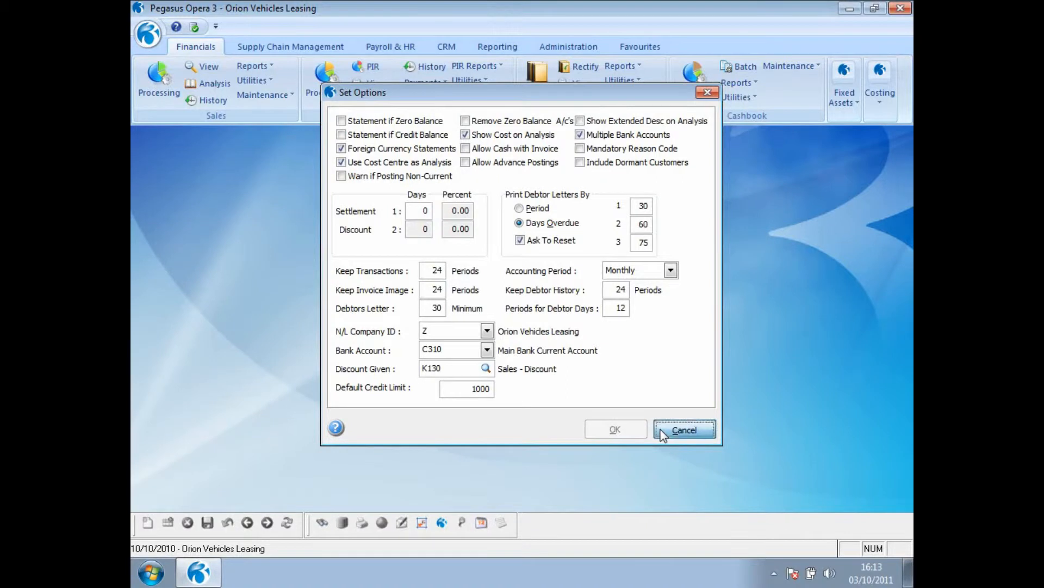
Publish the sales Debtors Report for all accounts with transactions shown to screen, and move its restored preview window aside.
click(260, 66)
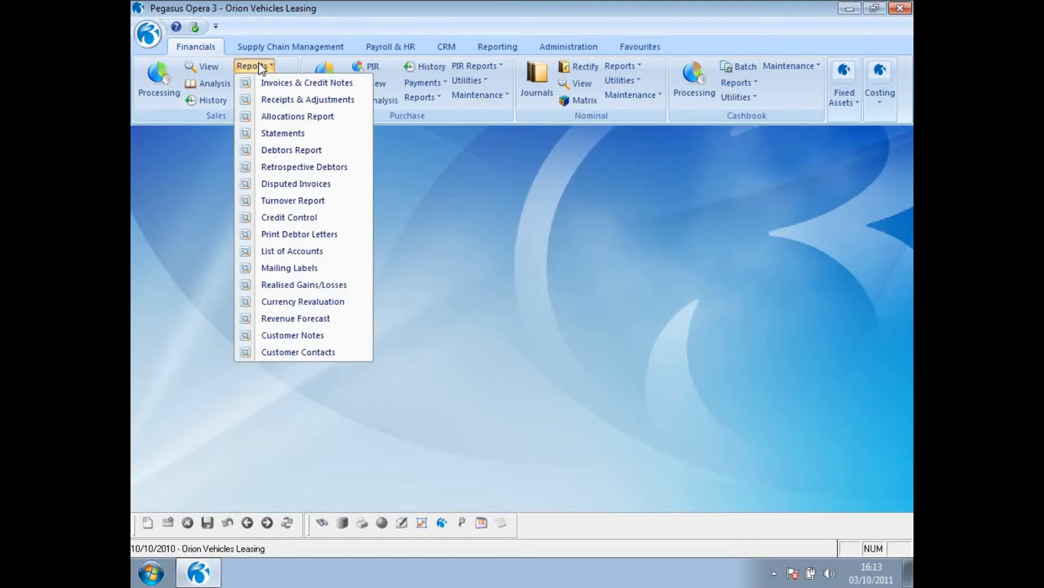
click(266, 150)
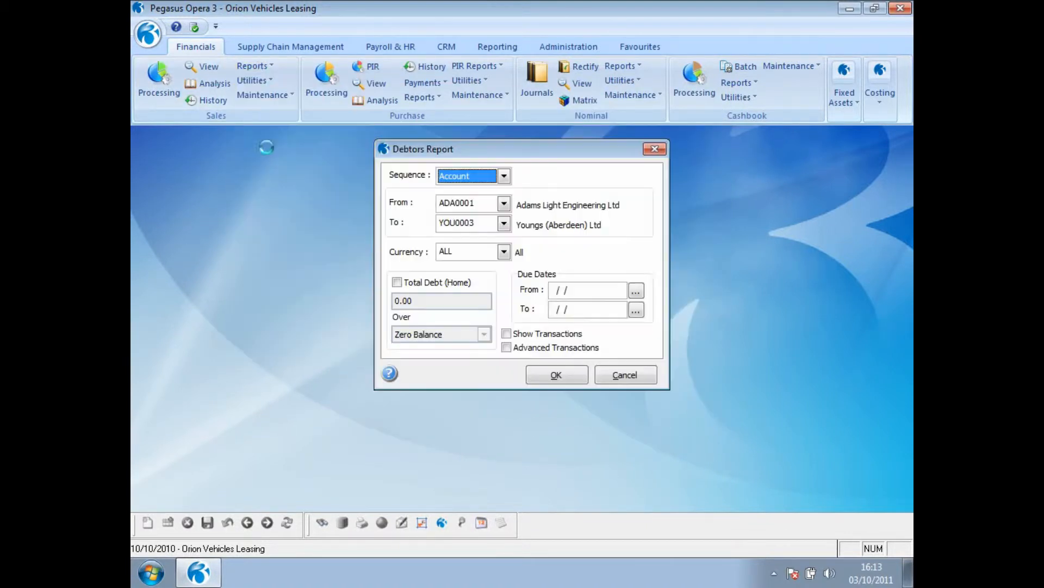
click(506, 334)
click(544, 380)
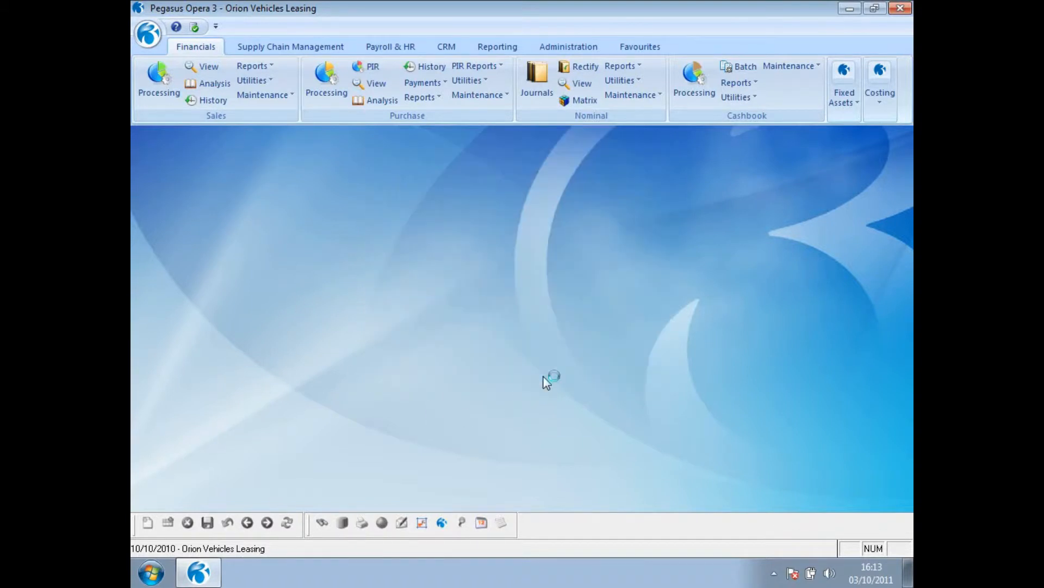
click(561, 424)
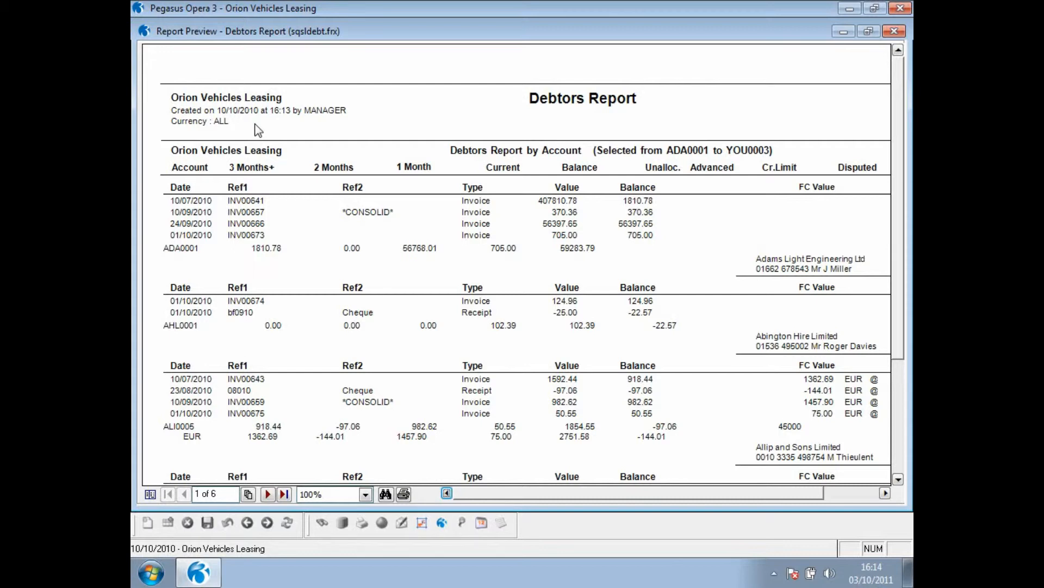
click(869, 31)
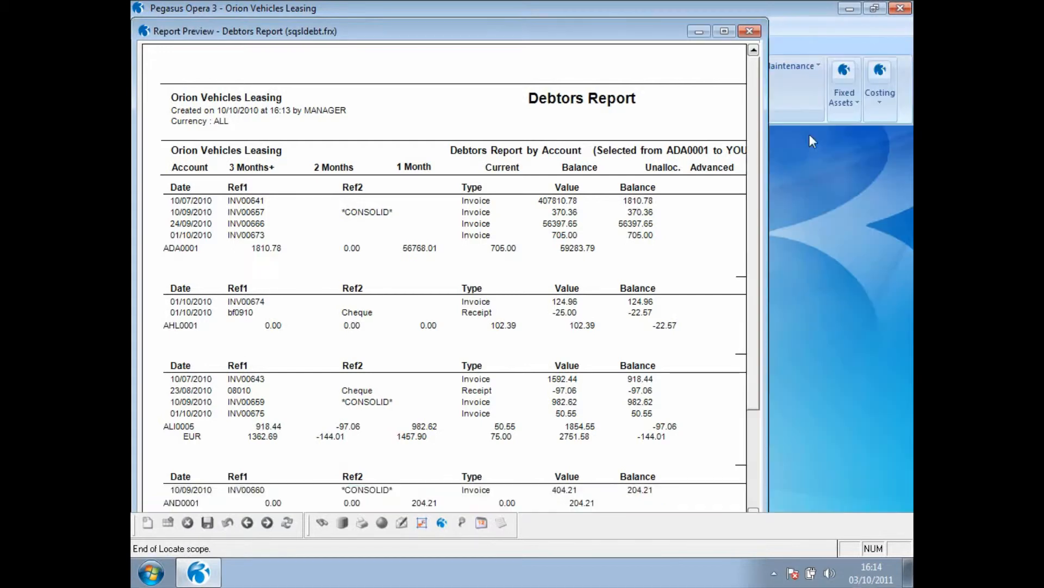
drag(489, 36, 779, 299)
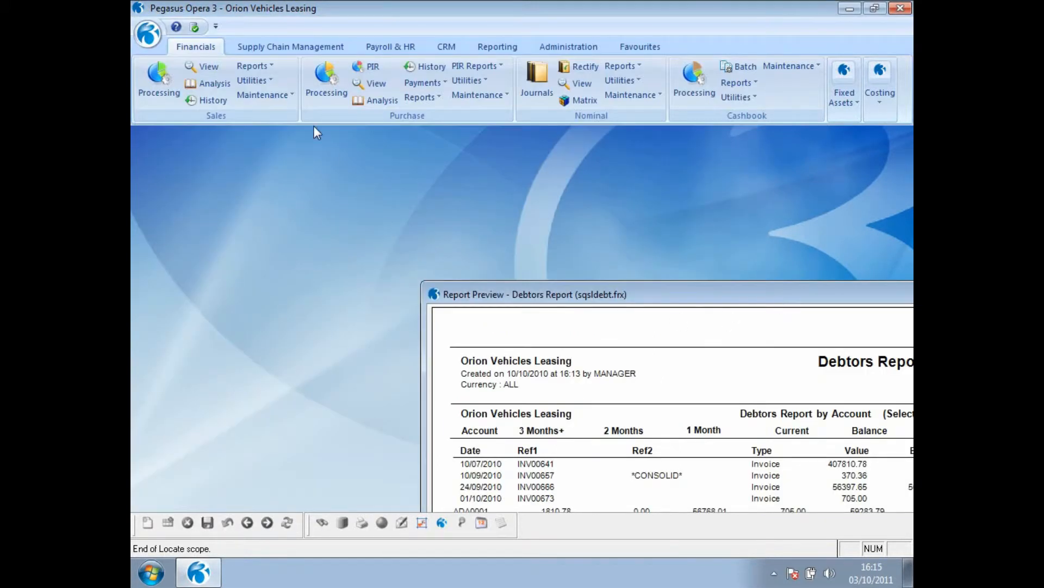
Set up the sales Retrospective Debtors report as at 31/07/2010 with Show Transactions enabled.
click(267, 68)
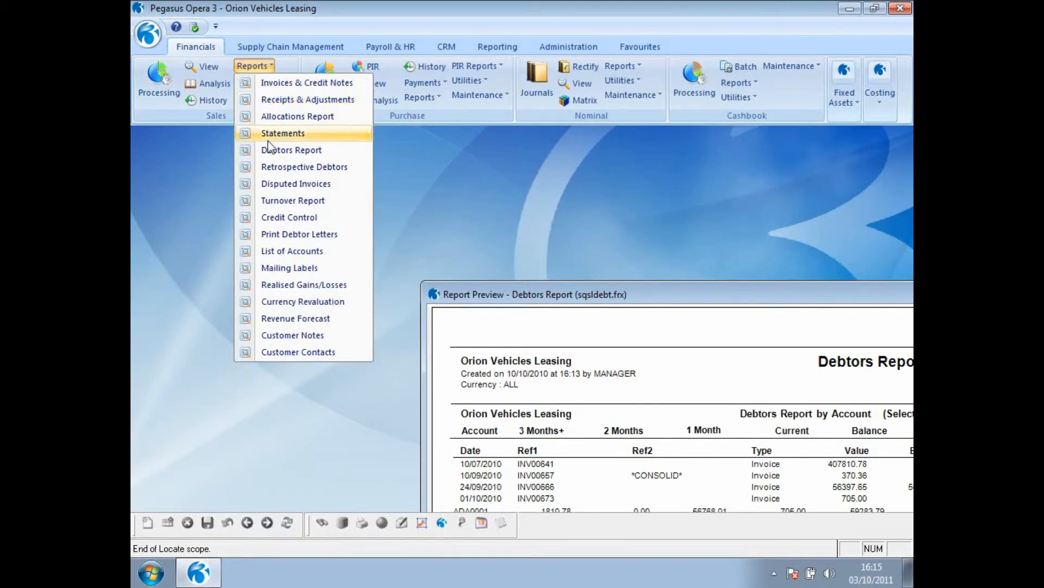
click(269, 169)
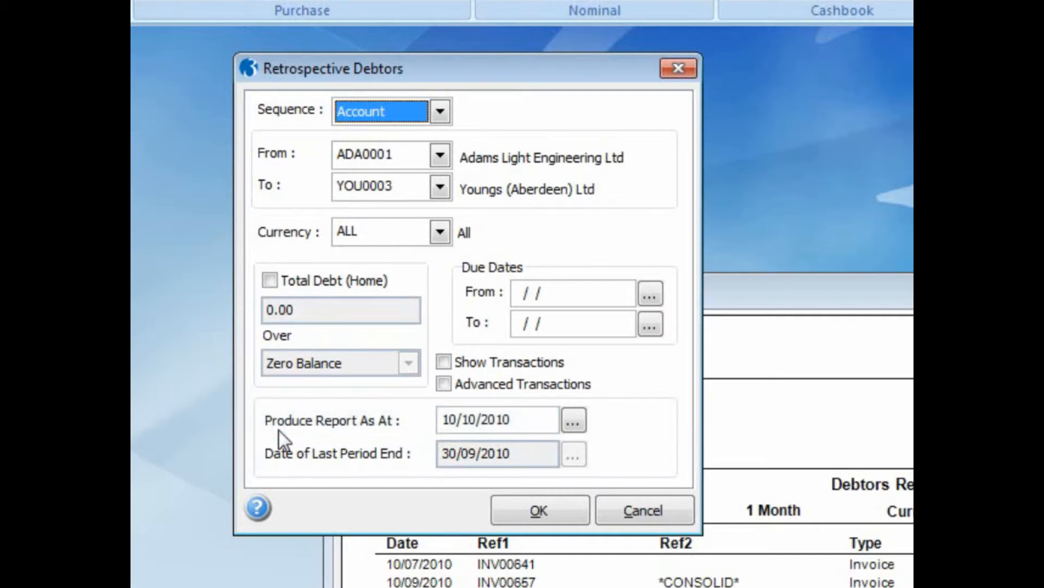
drag(527, 419, 443, 420)
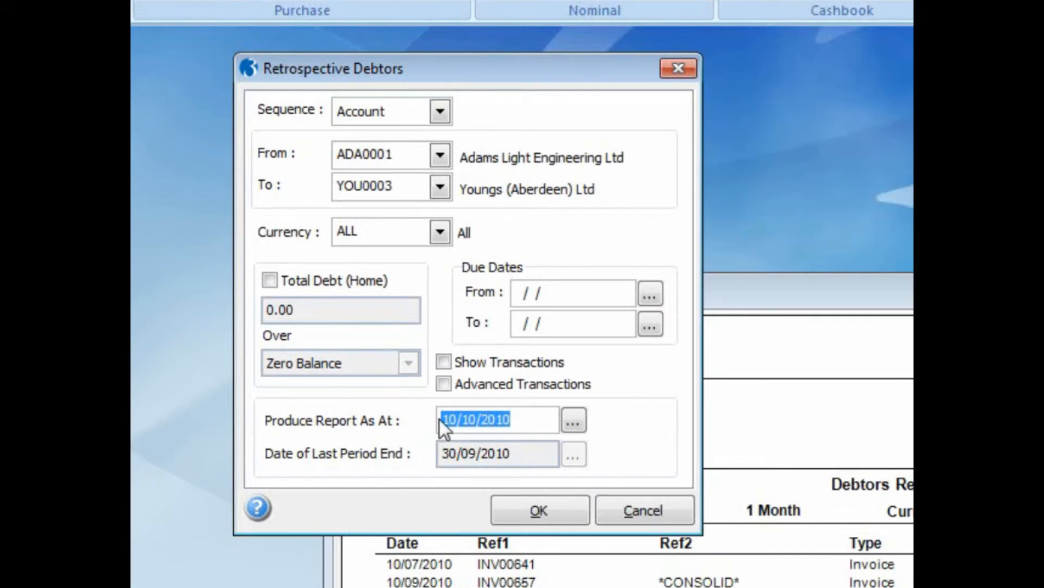
text(31/07/)
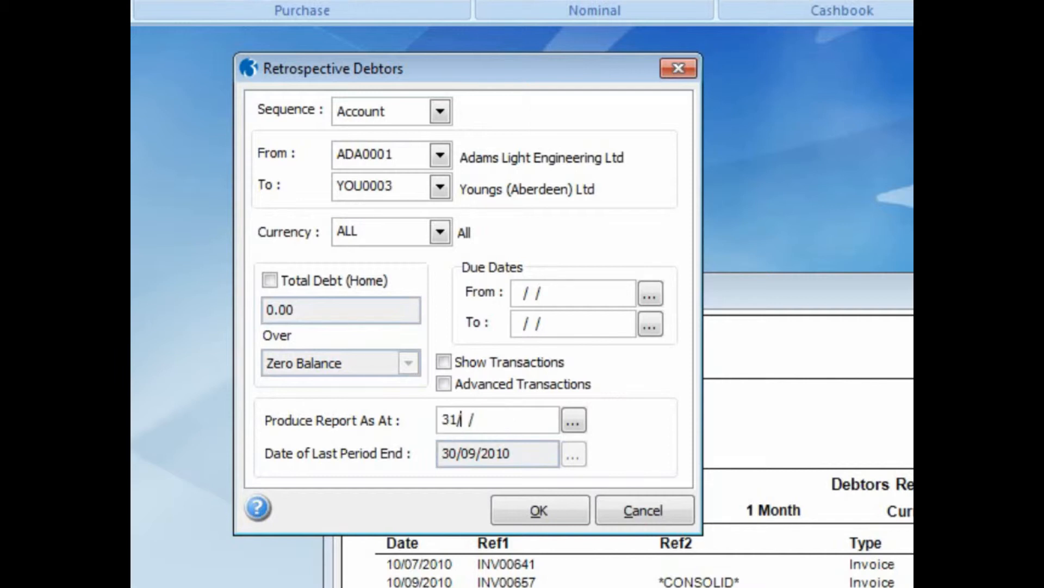
text(2010)
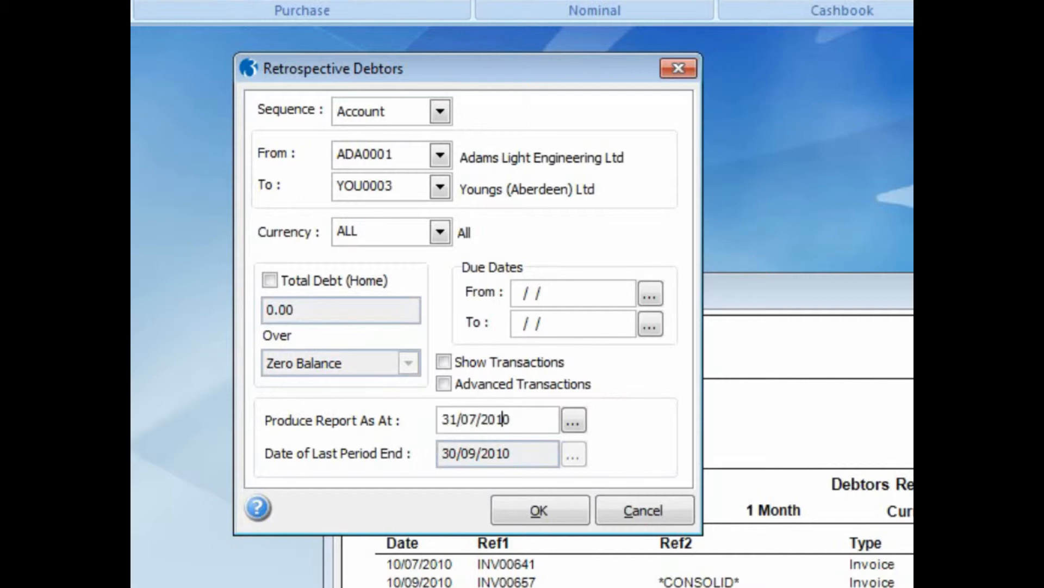
click(444, 362)
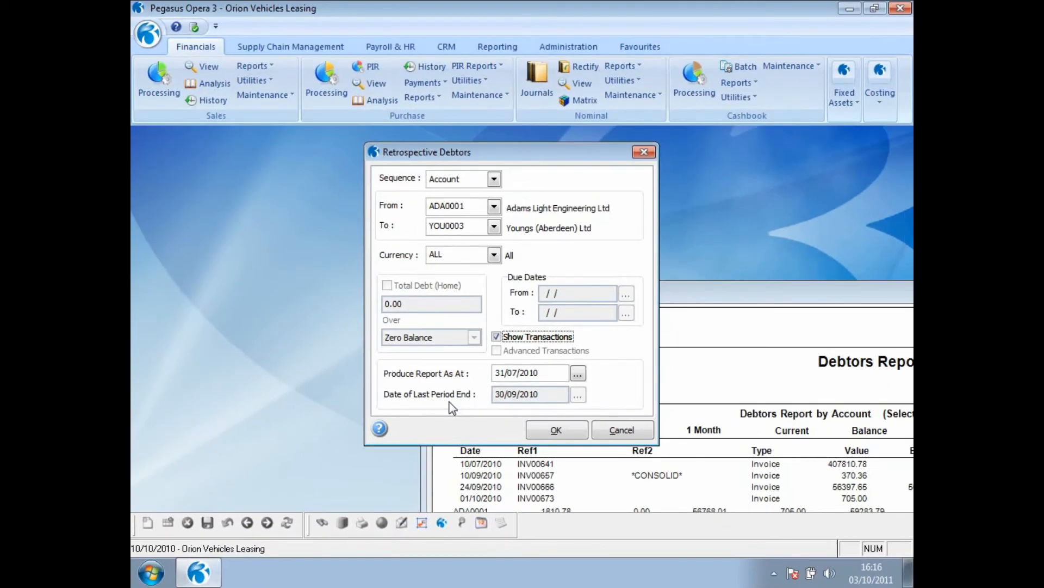
Consult the help topic for the Retrospective Debtors report, close it, and publish the report to screen in the standard layout.
click(380, 429)
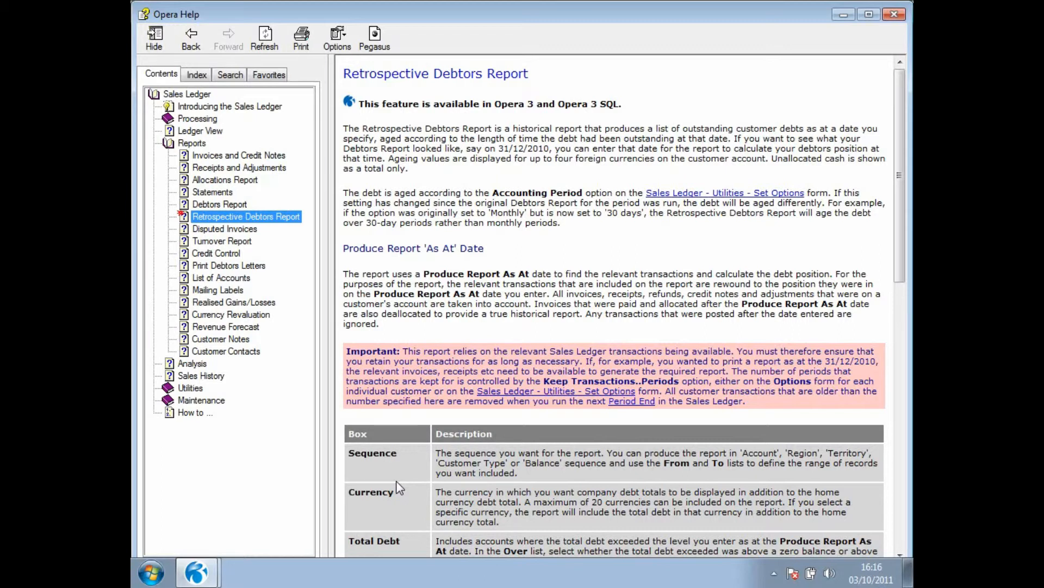
click(894, 15)
click(552, 429)
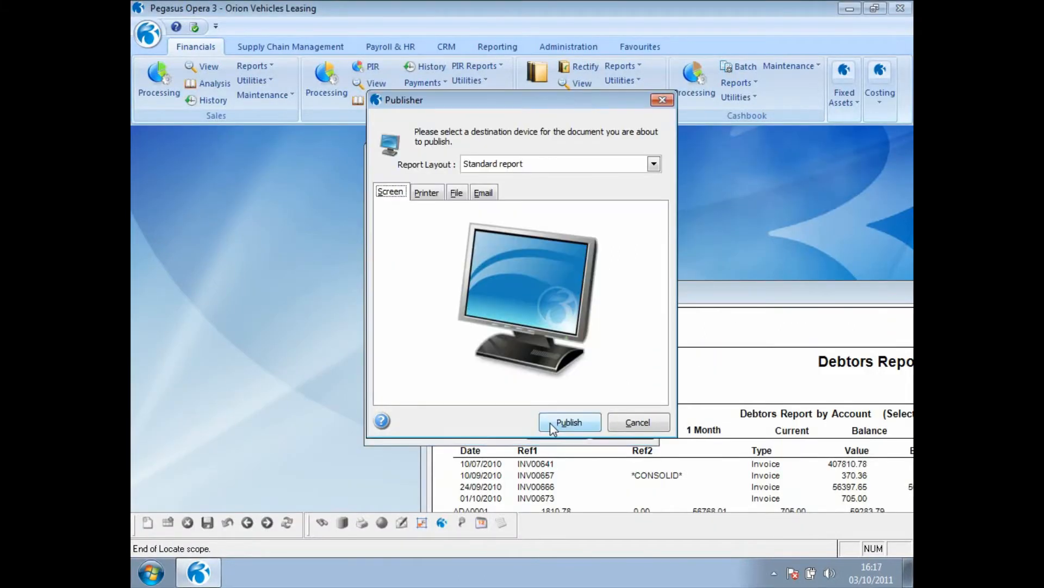
click(550, 422)
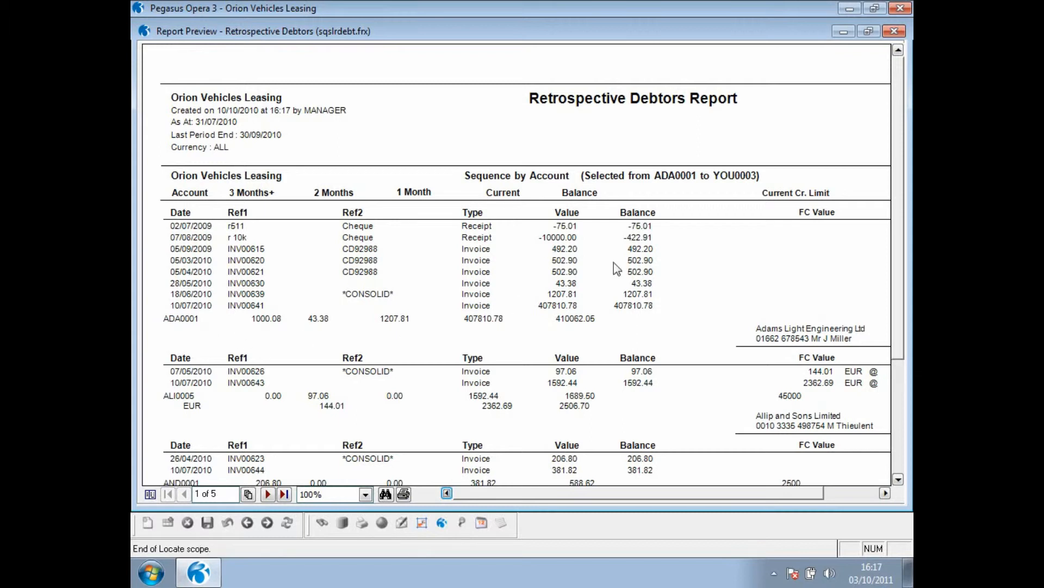
Arrange the Retrospective Debtors and Debtors Report previews to compare account ADA0001, and close both previews.
click(869, 31)
drag(463, 31, 466, 156)
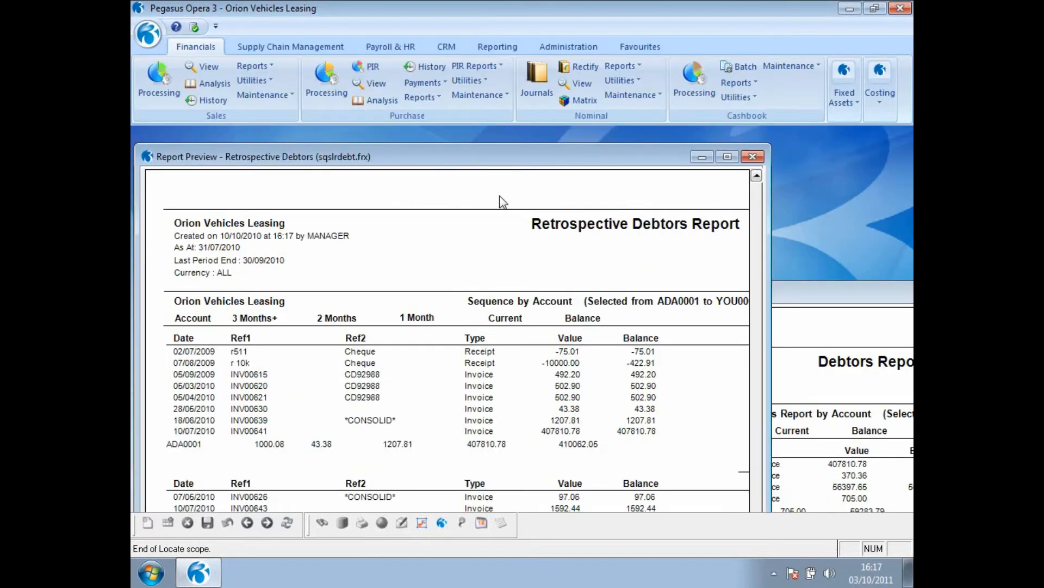
click(832, 307)
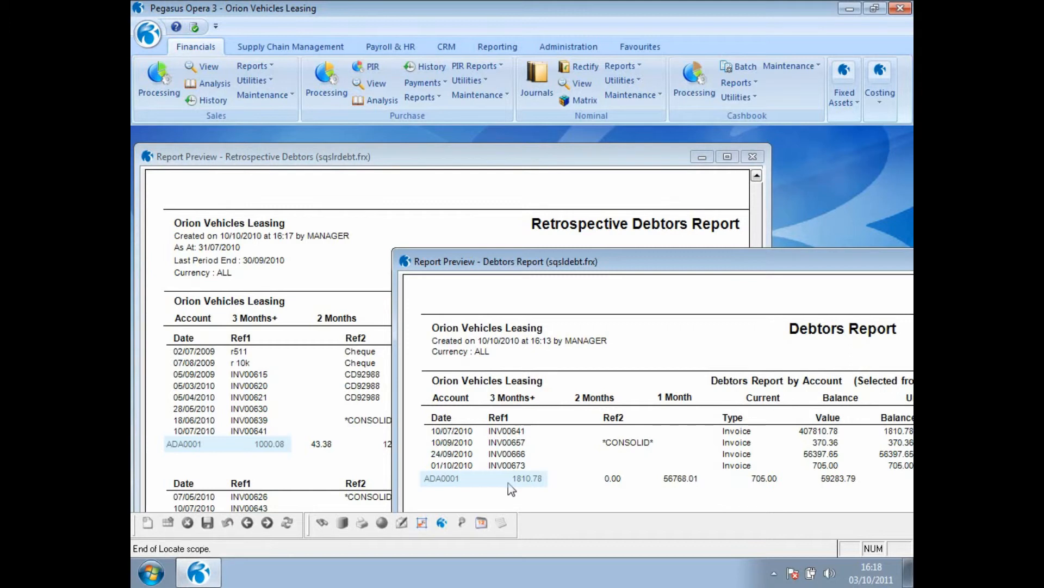
drag(662, 264, 503, 248)
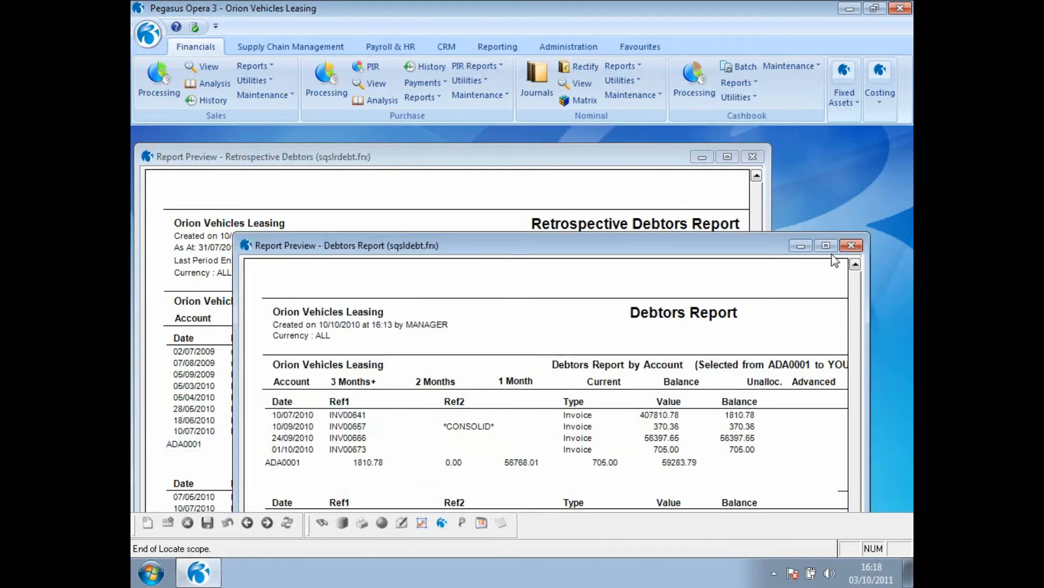
click(851, 246)
click(751, 157)
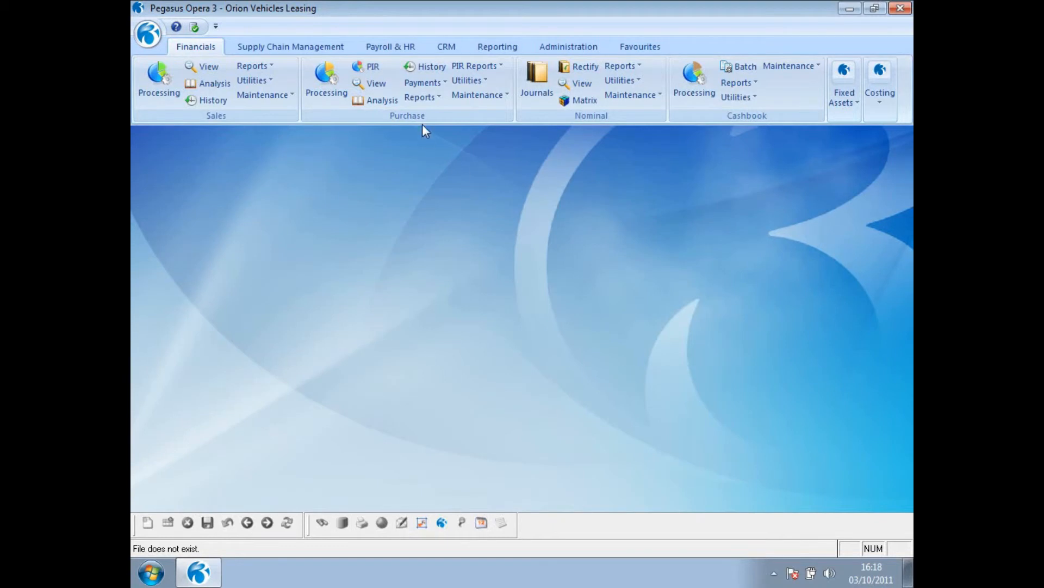
Set up the purchase ledger's Retrospective Creditors report as at 31/07/2010 and proceed to publishing.
click(429, 96)
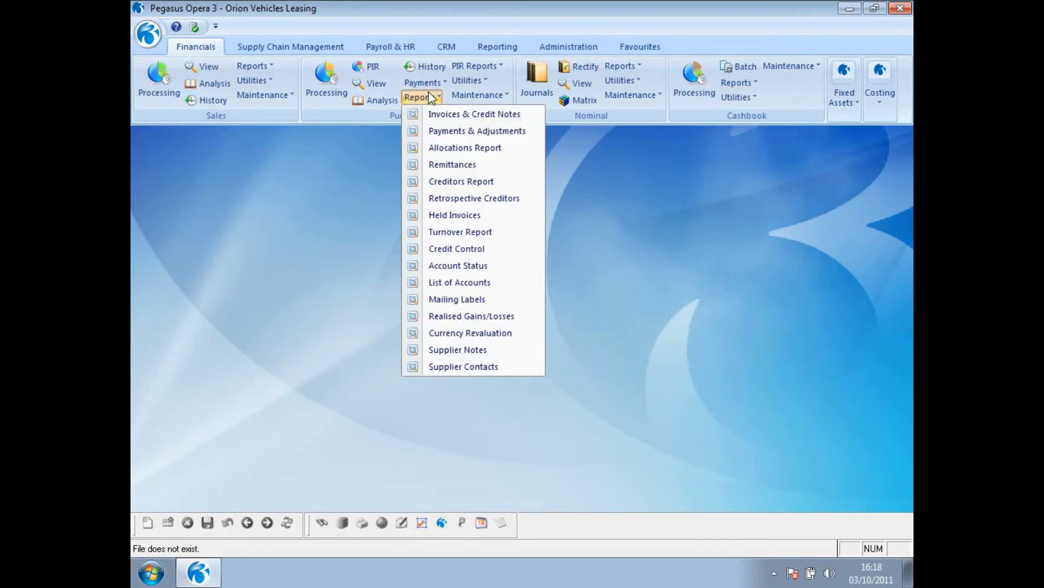
click(438, 199)
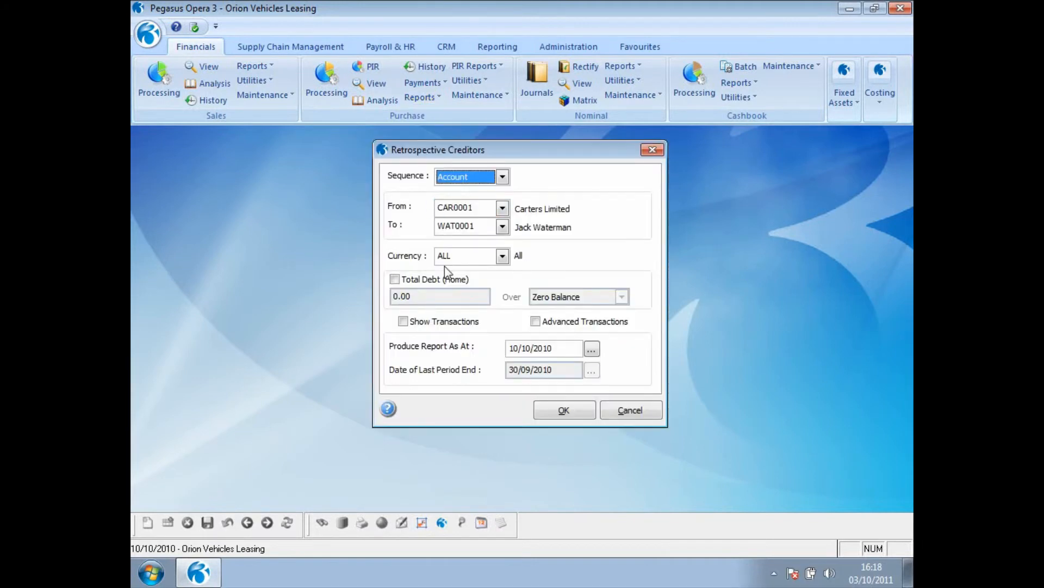
drag(571, 350, 502, 349)
text(31/07/2010)
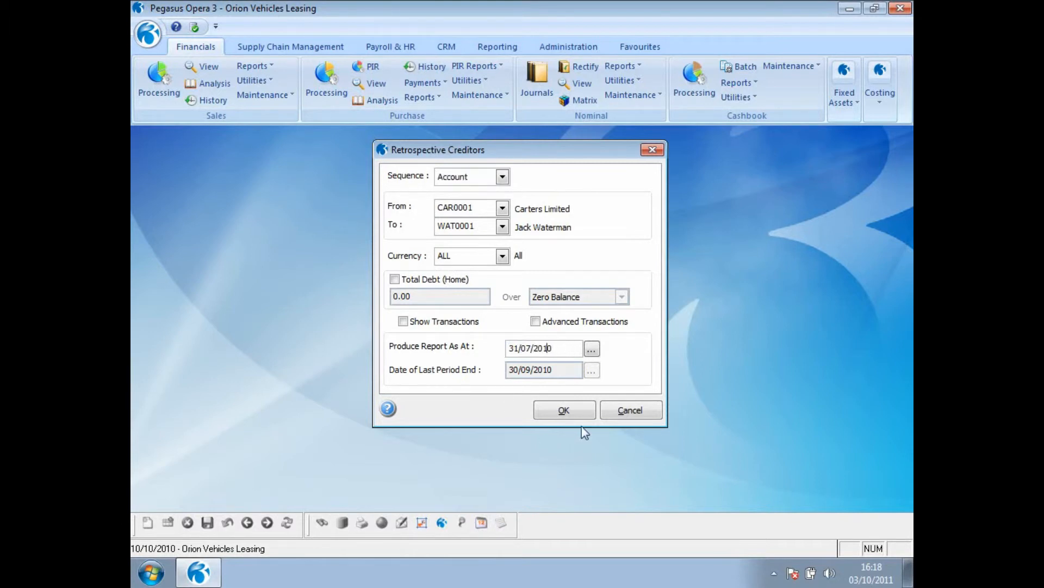
click(577, 413)
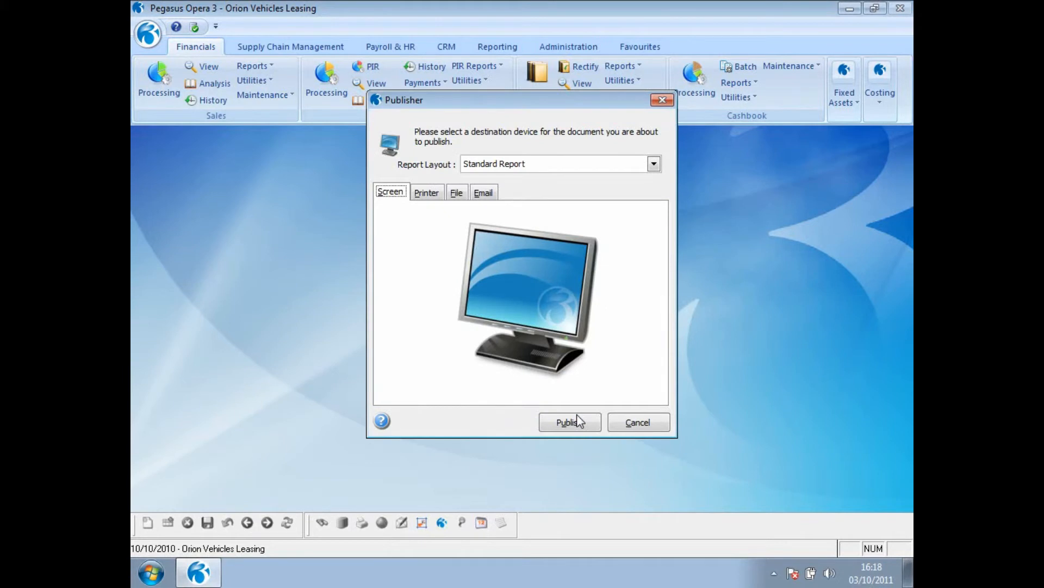
Publish the Retrospective Creditors report in the Excel Report layout to a file named CREDJULY02.
click(655, 163)
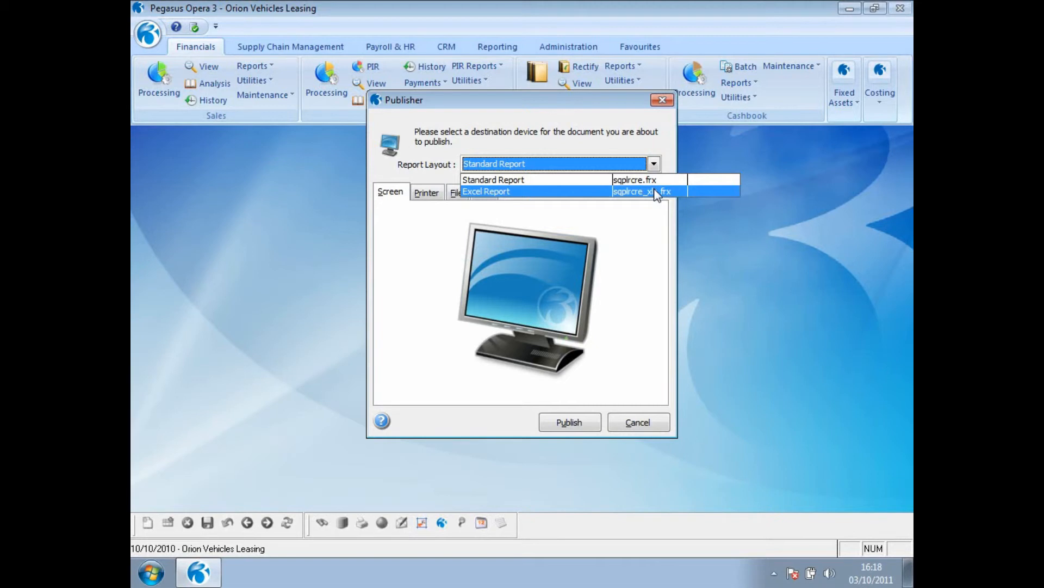
click(656, 193)
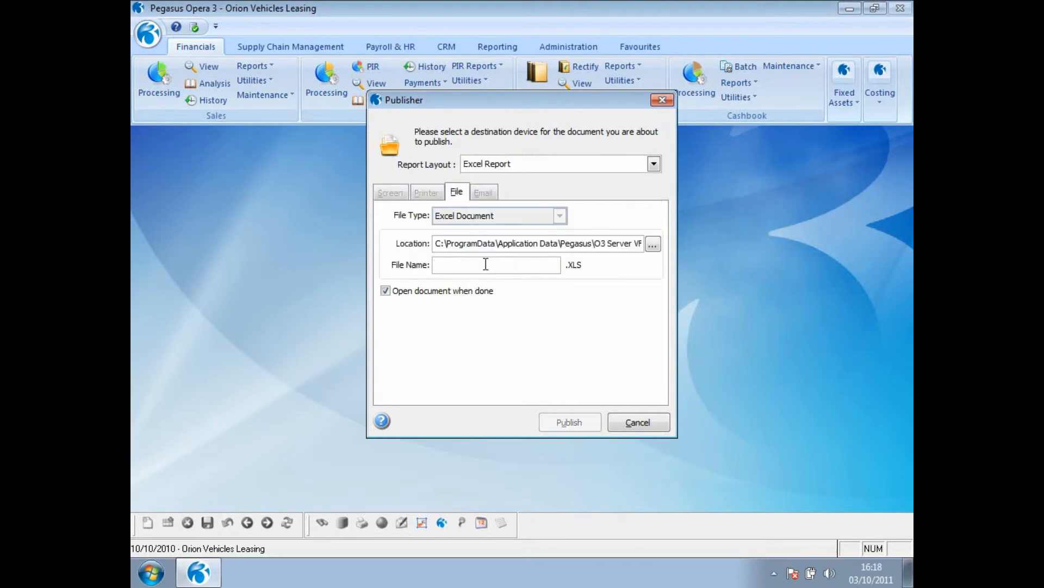
text(CREDJULY)
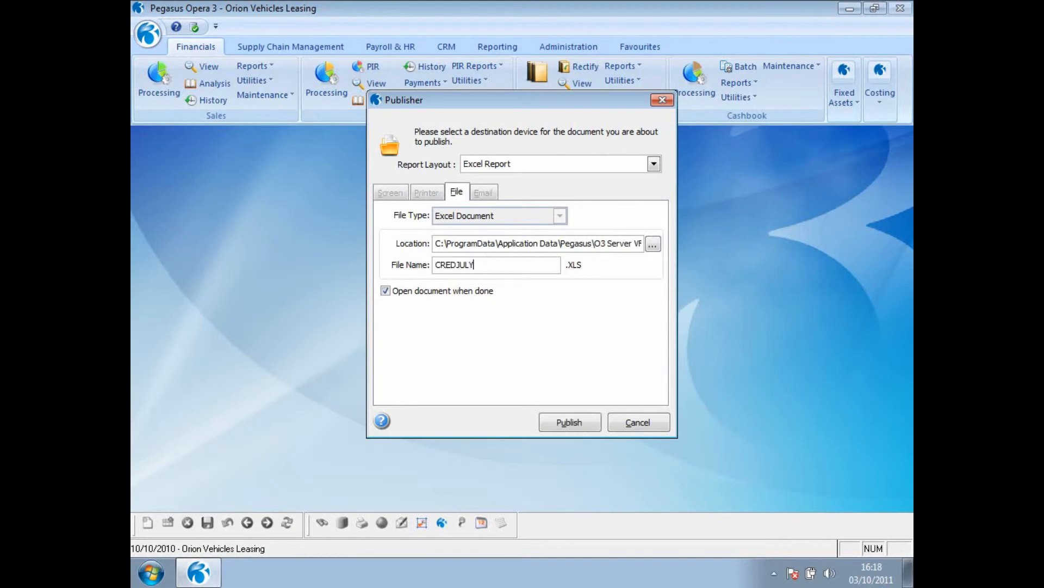
text(02)
click(569, 423)
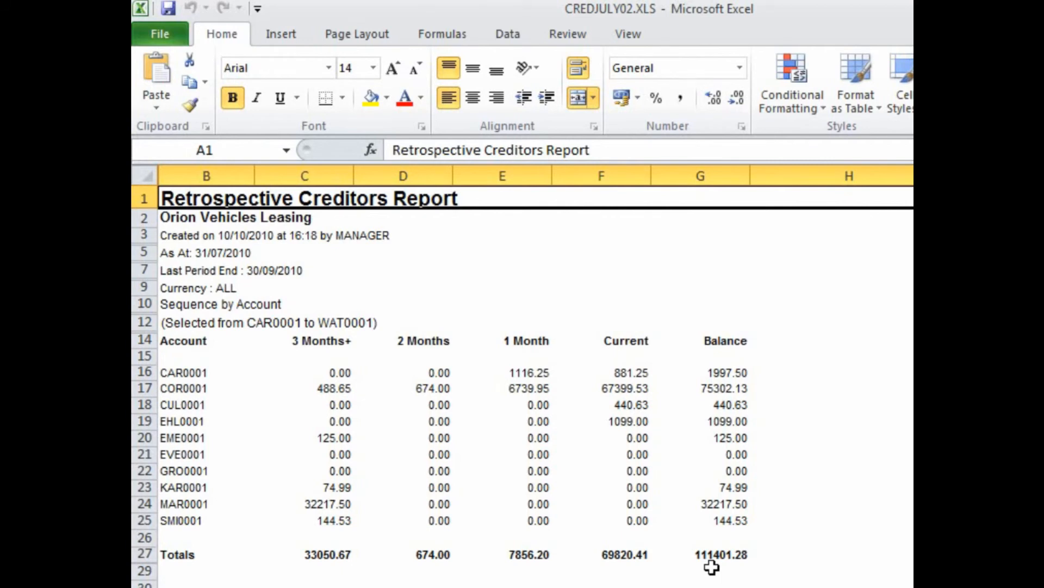
Select the As At date row in the exported Retrospective Creditors worksheet in Excel.
click(275, 256)
click(140, 252)
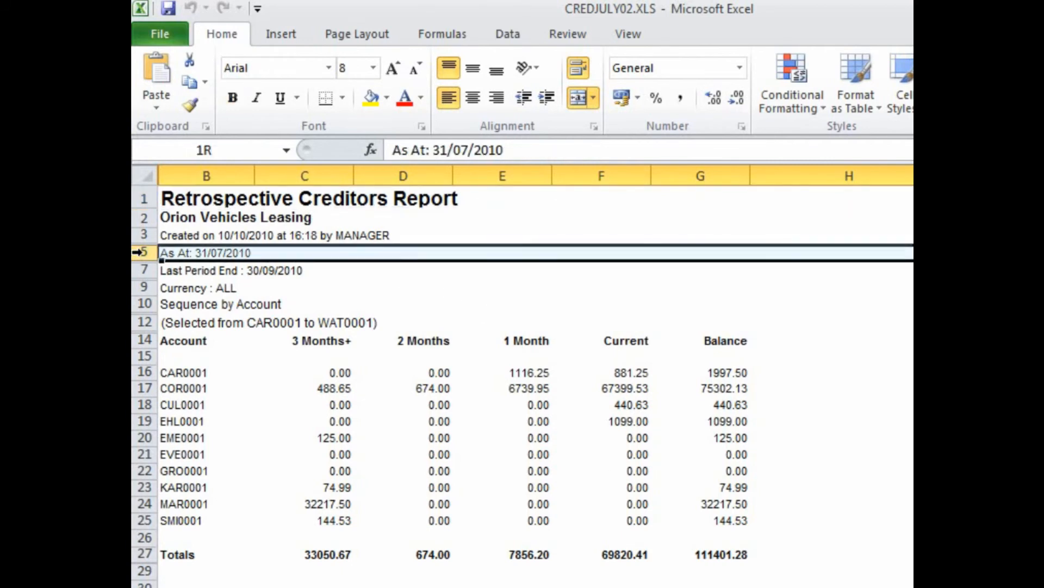